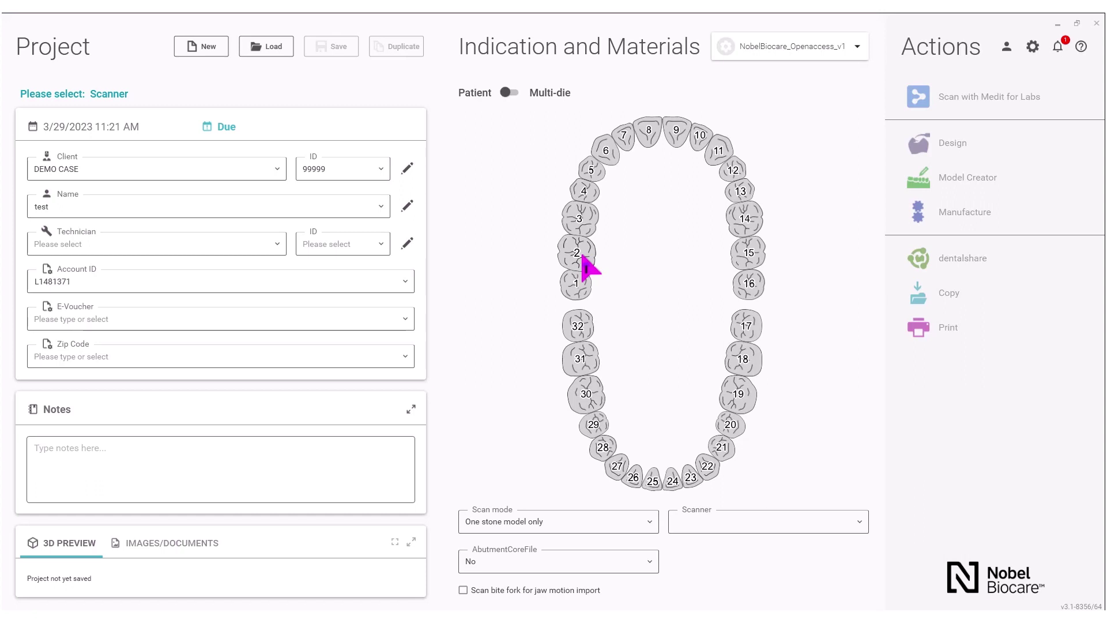
Make tooth 2 a screw-retained anatomic crown in Zr (FCZ Implant Bridge), shade A1
left_click(583, 262)
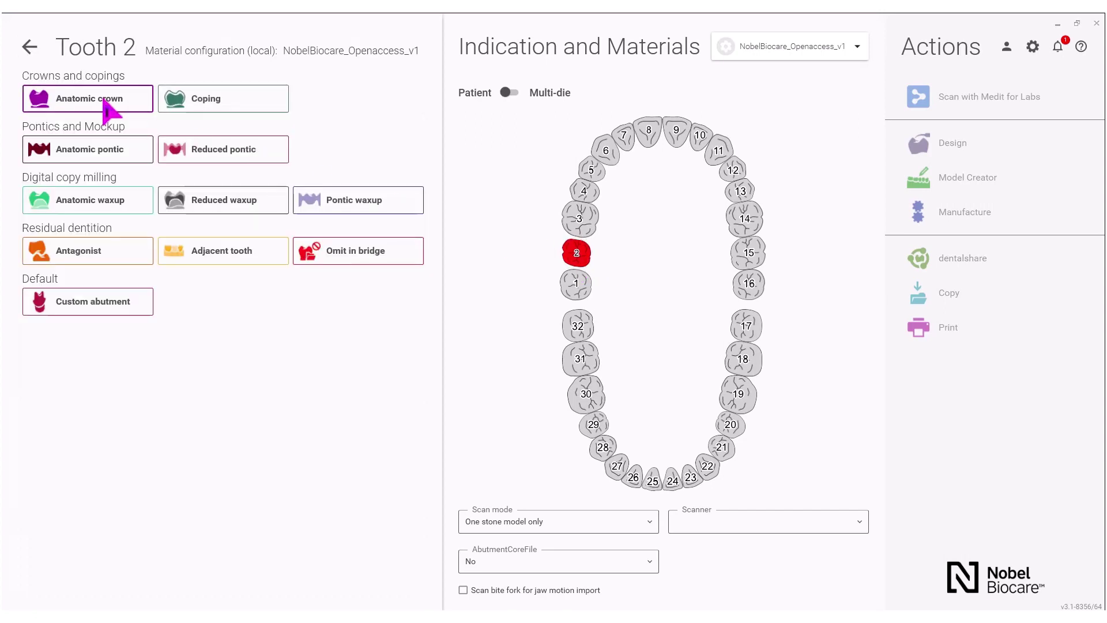
left_click(82, 101)
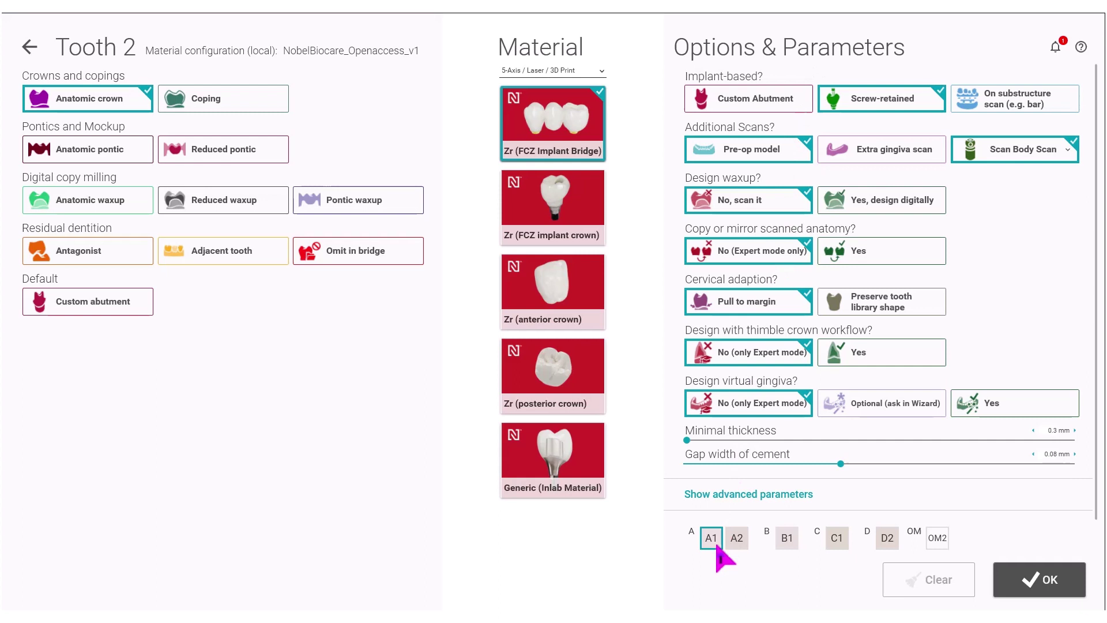
left_click(1045, 579)
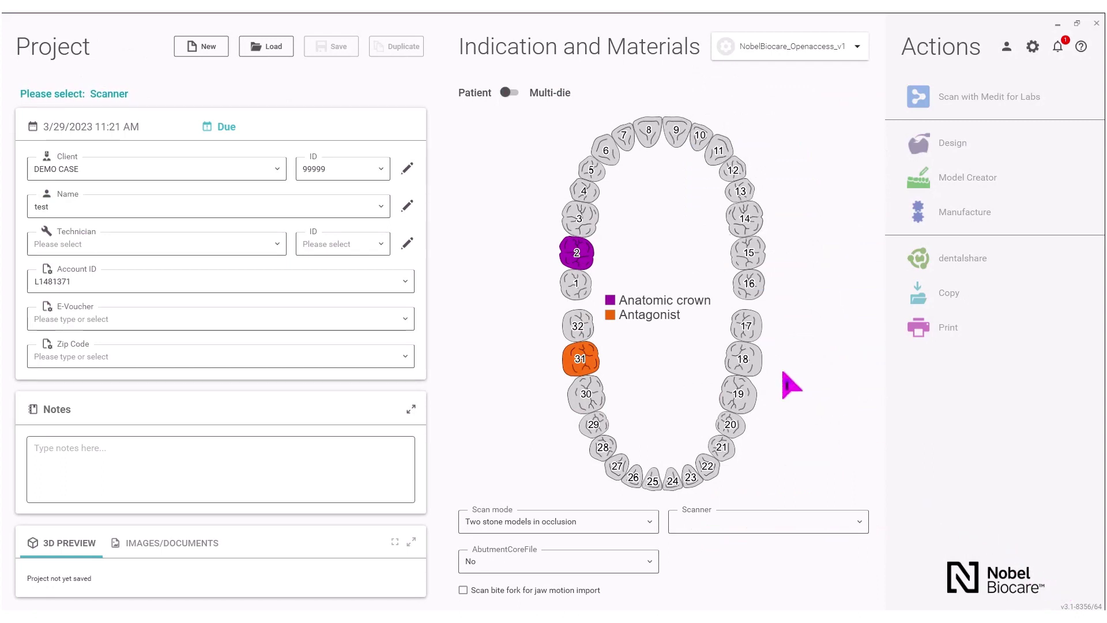
Make tooth 3 an anatomic pontic in Zr (FCZ Implant Bridge), shade A1
left_click(589, 224)
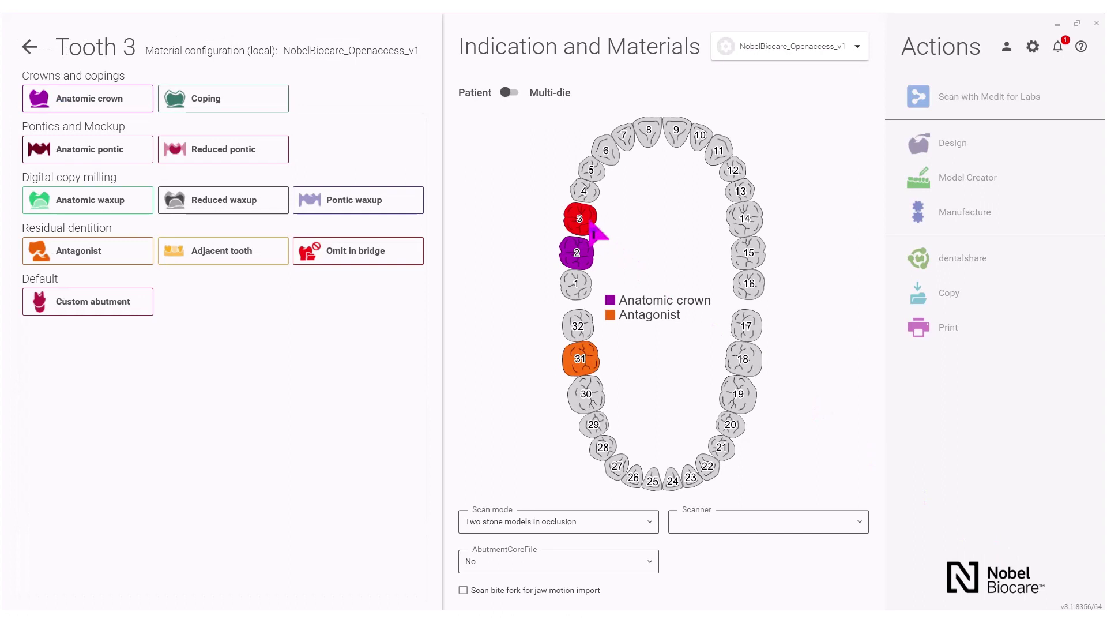
left_click(90, 154)
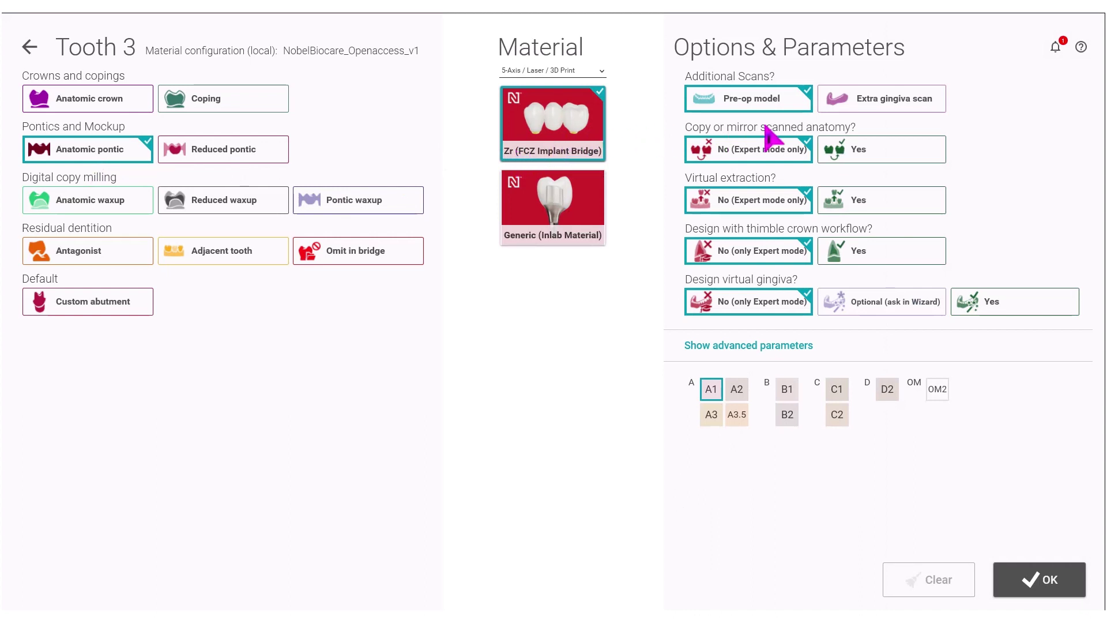
left_click(1048, 591)
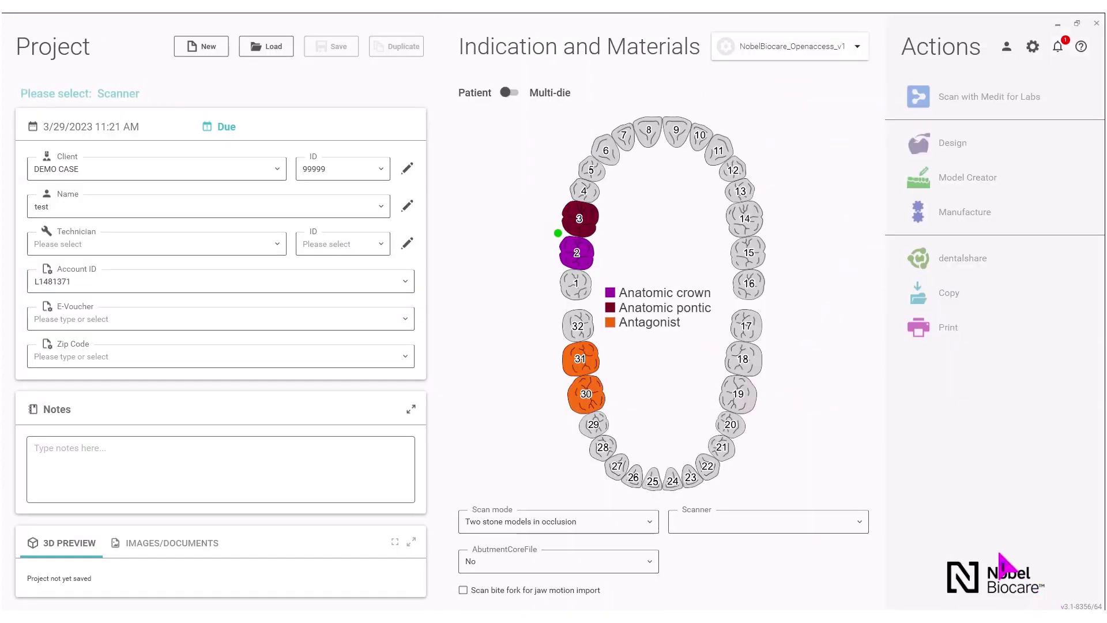
Add teeth 4 and 5 as connected anatomic pontics, keeping tooth 2 an anatomic crown
mouse_move(590, 227)
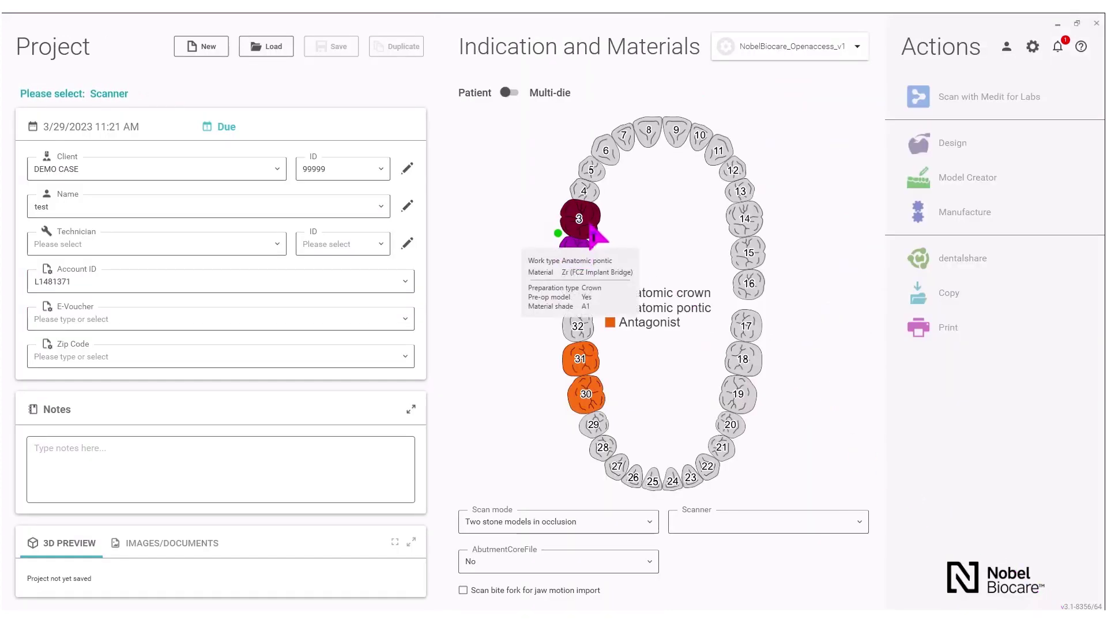
left_click(598, 191)
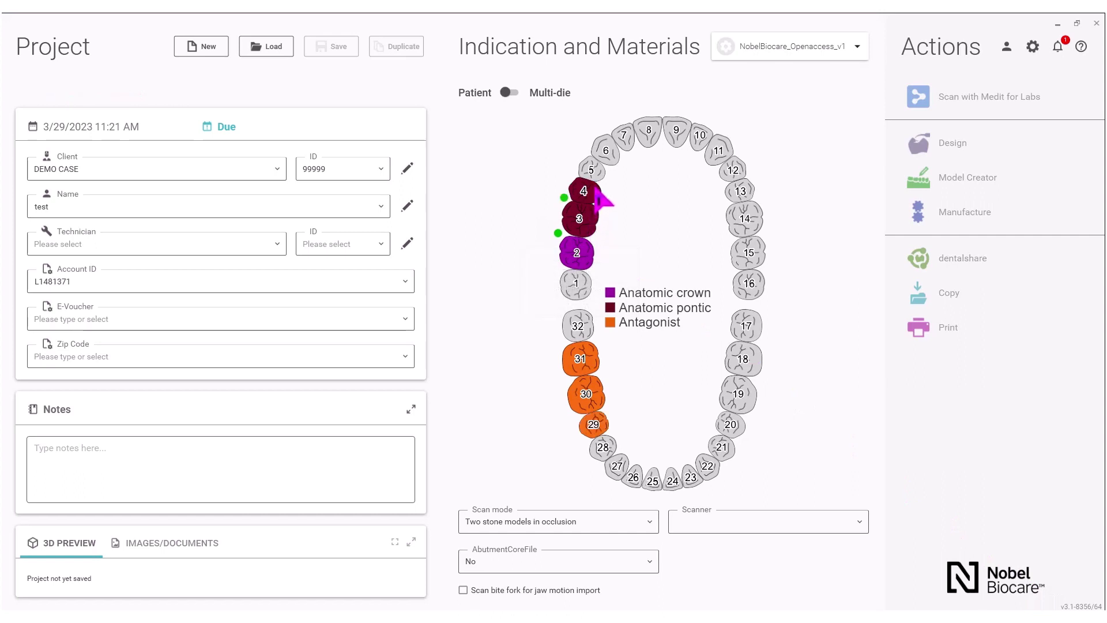
left_click(602, 172)
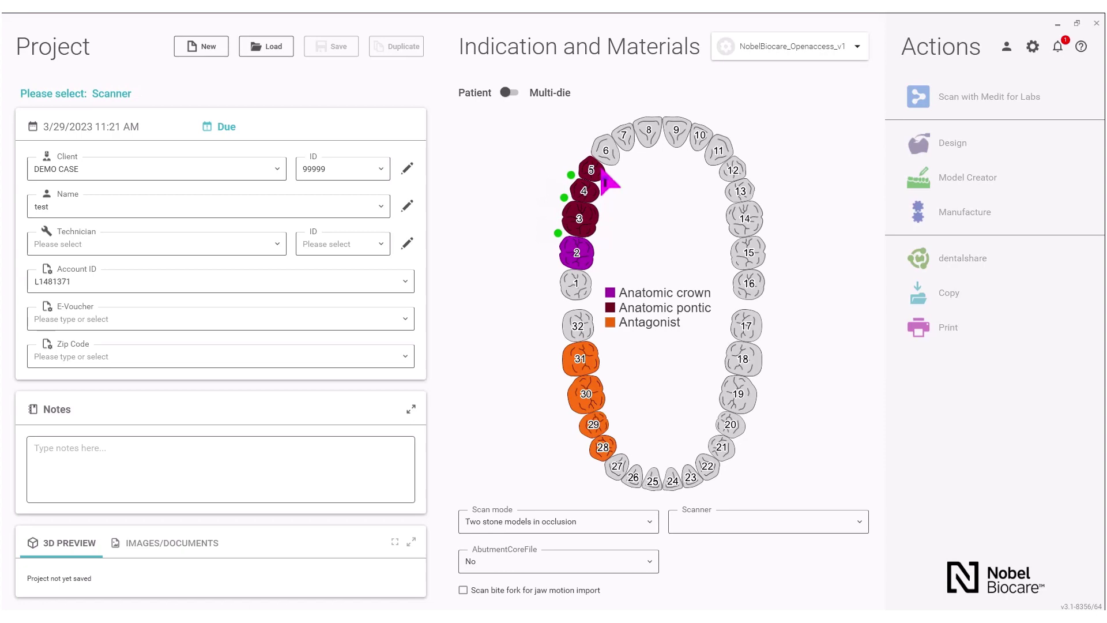
mouse_move(603, 175)
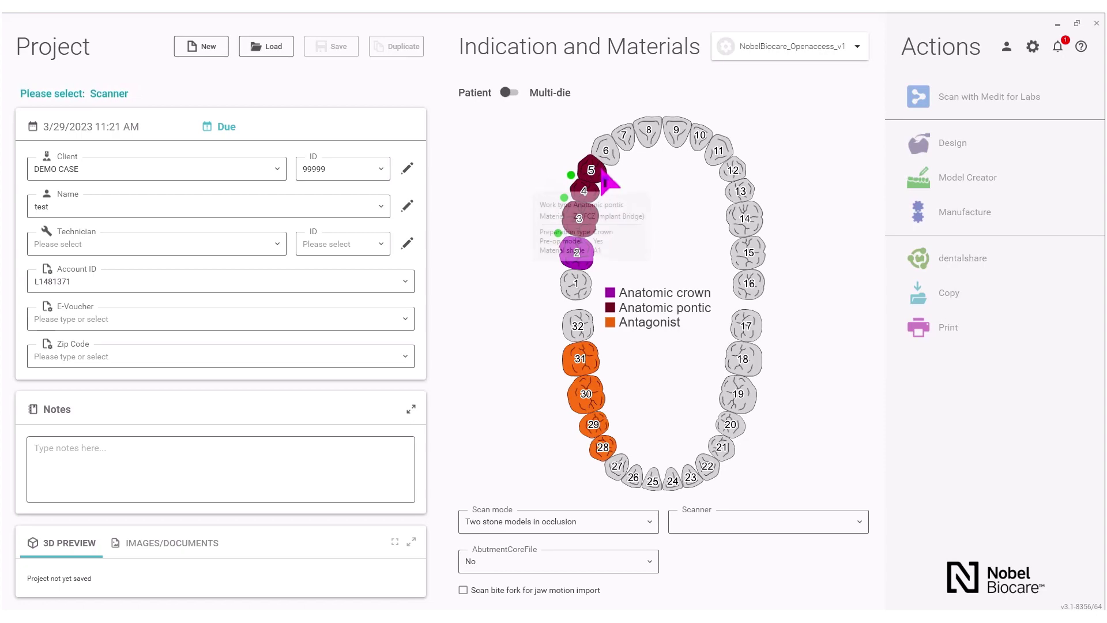
left_click(584, 258)
left_click(1051, 591)
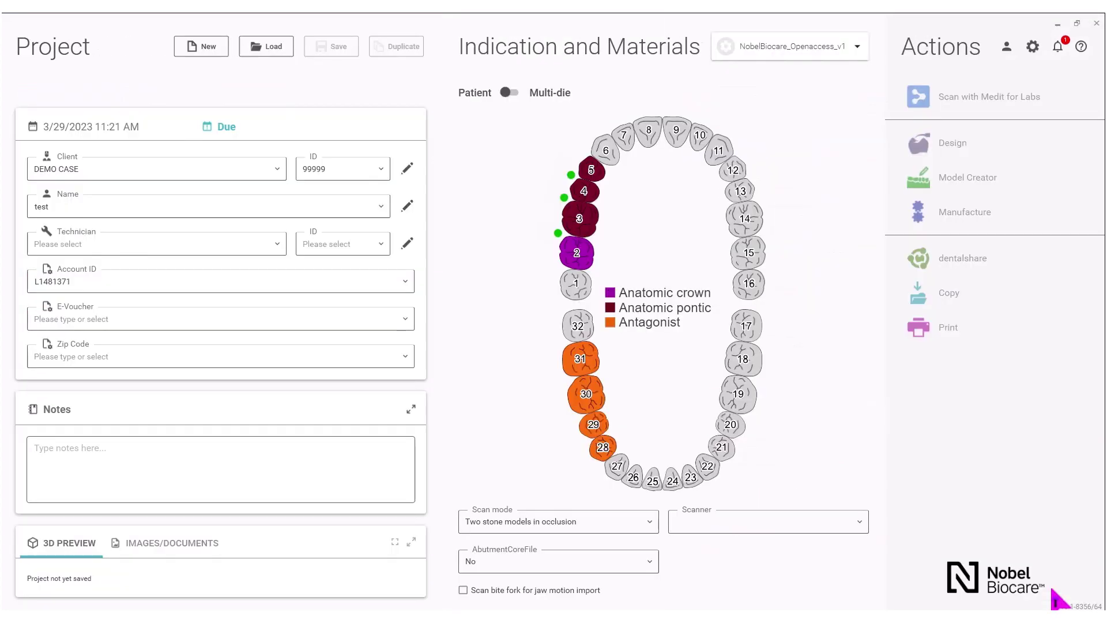
Add tooth 6 as an anatomic crown and teeth 7–10 as connected anatomic pontics
left_click(613, 157)
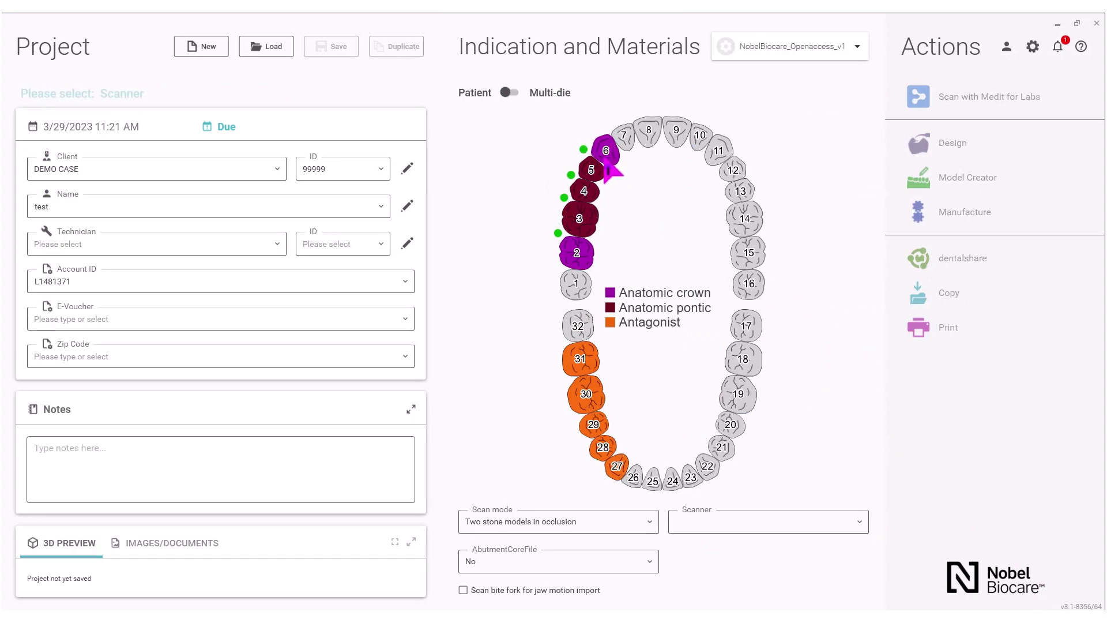
left_click(594, 176)
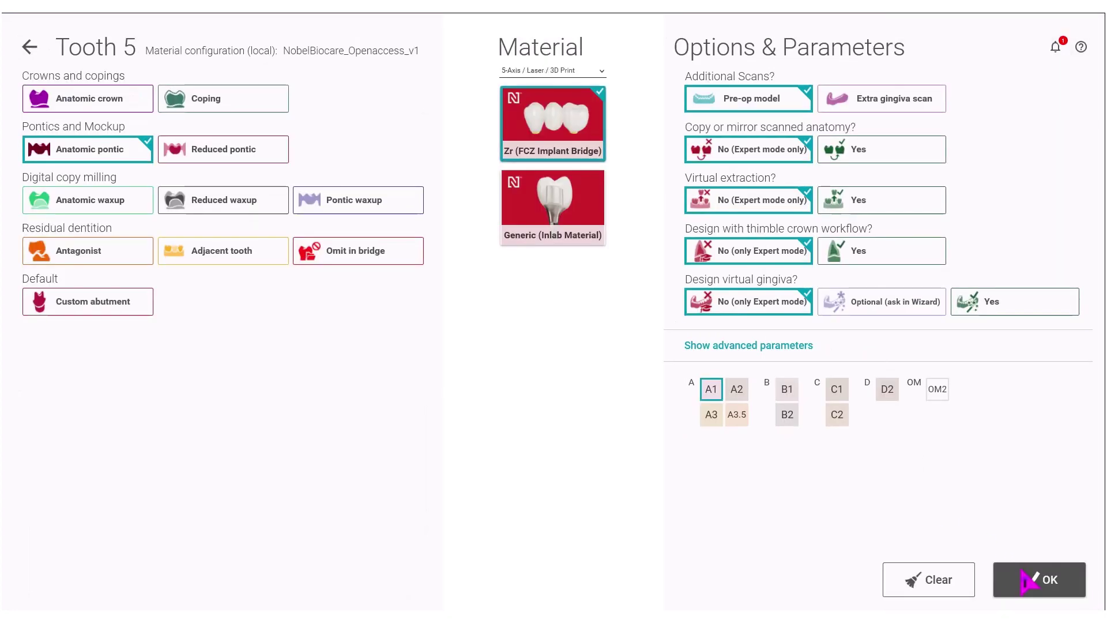
left_click(1035, 586)
left_click(629, 137)
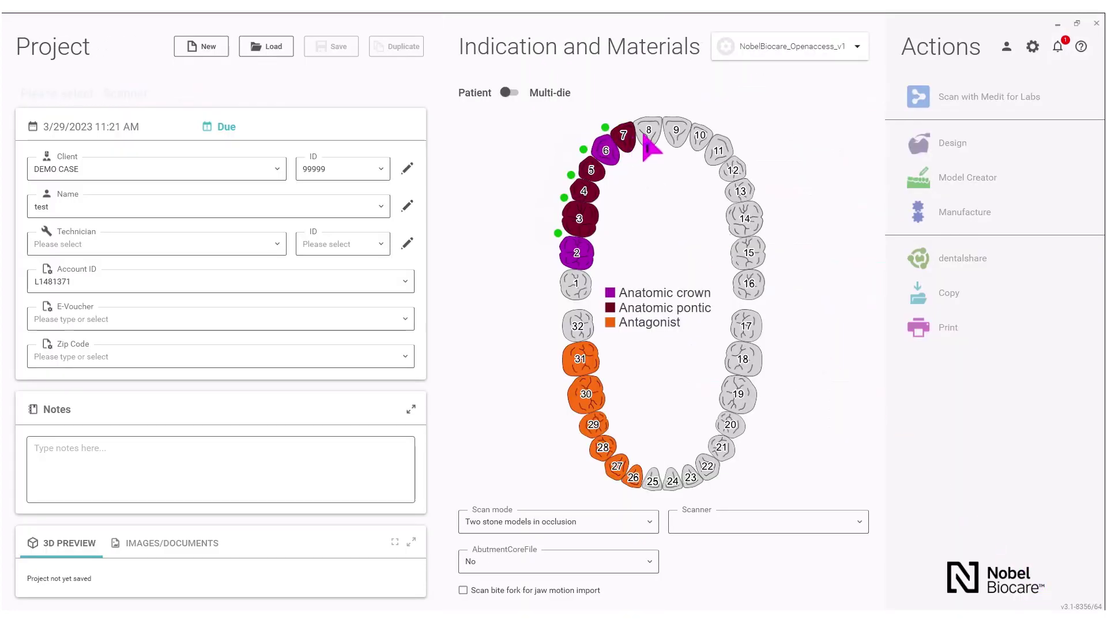
left_click(650, 137)
left_click(682, 140)
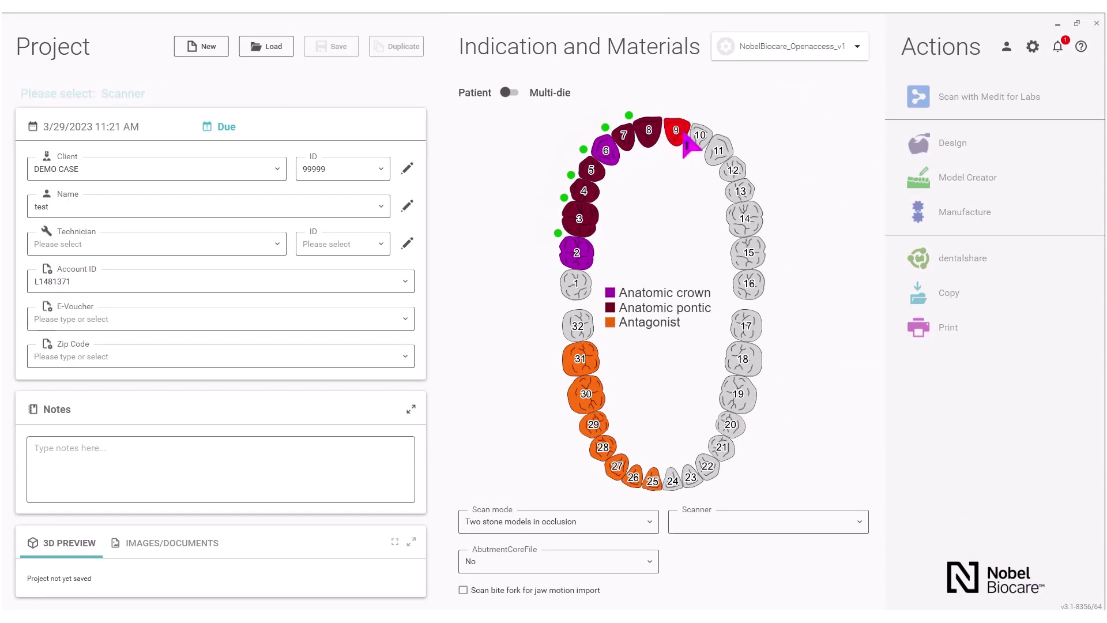
left_click(698, 138)
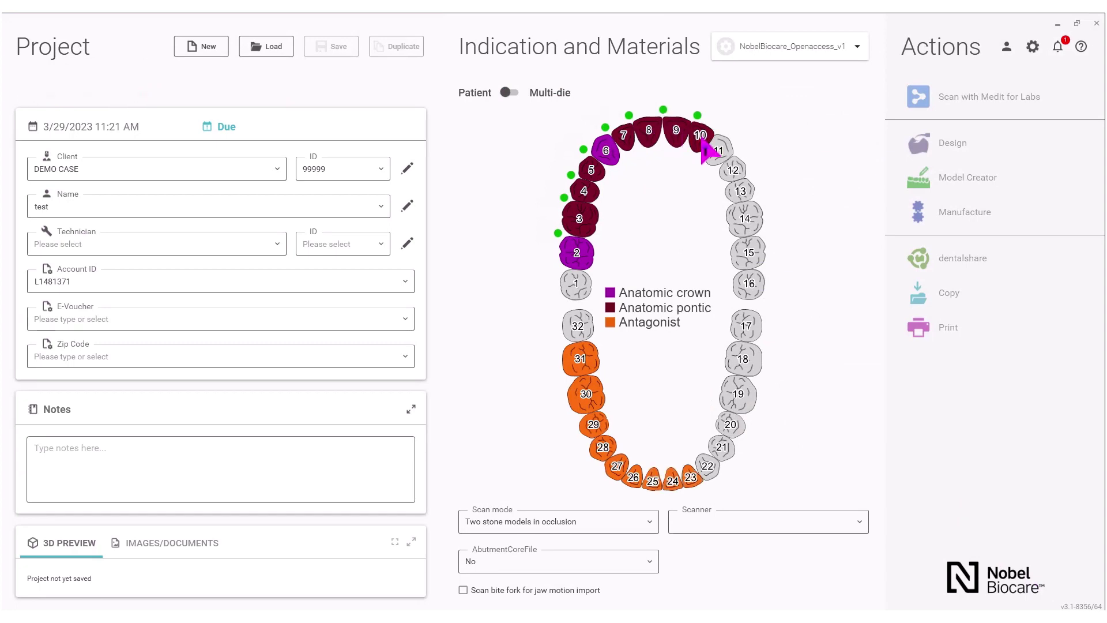
Confirm tooth 6's crown settings and add tooth 11 as an anatomic crown
left_click(606, 151)
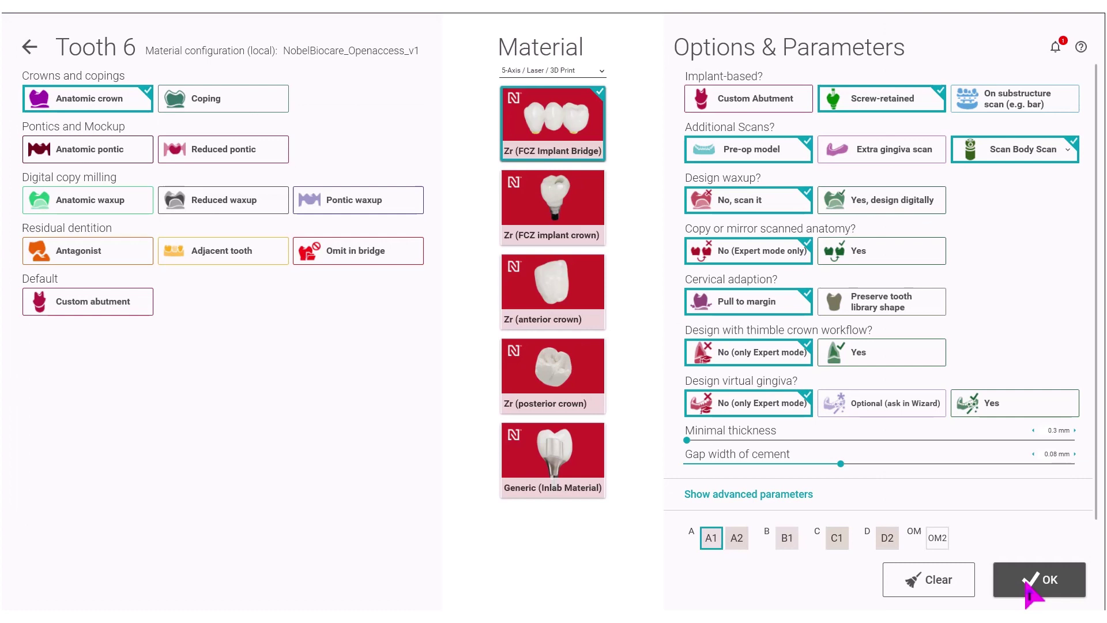
left_click(1029, 589)
left_click(717, 151)
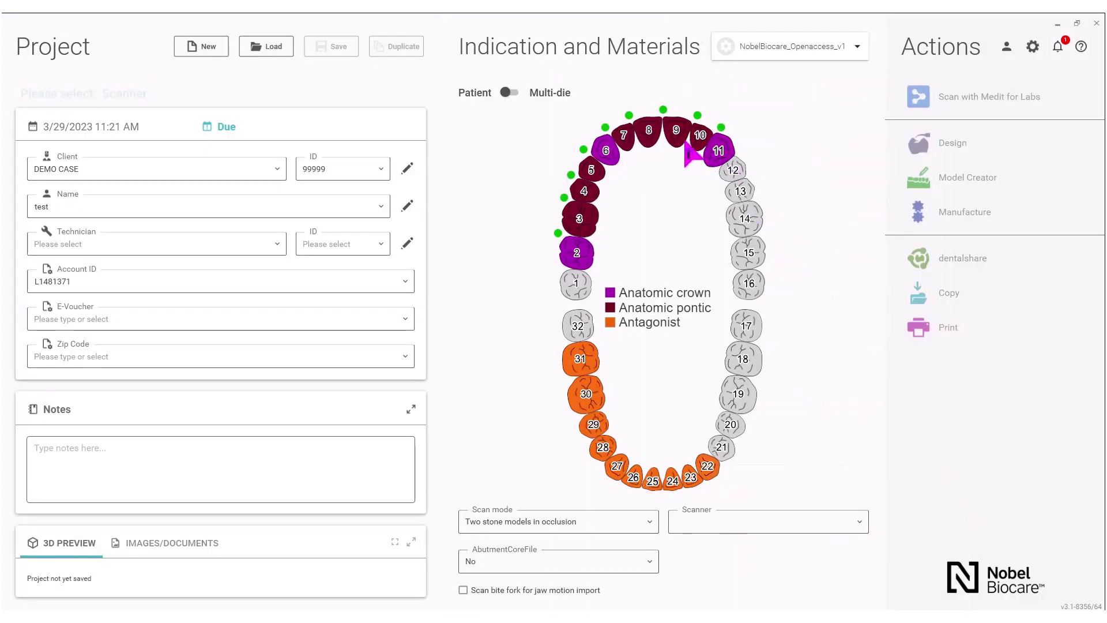
left_click(1057, 594)
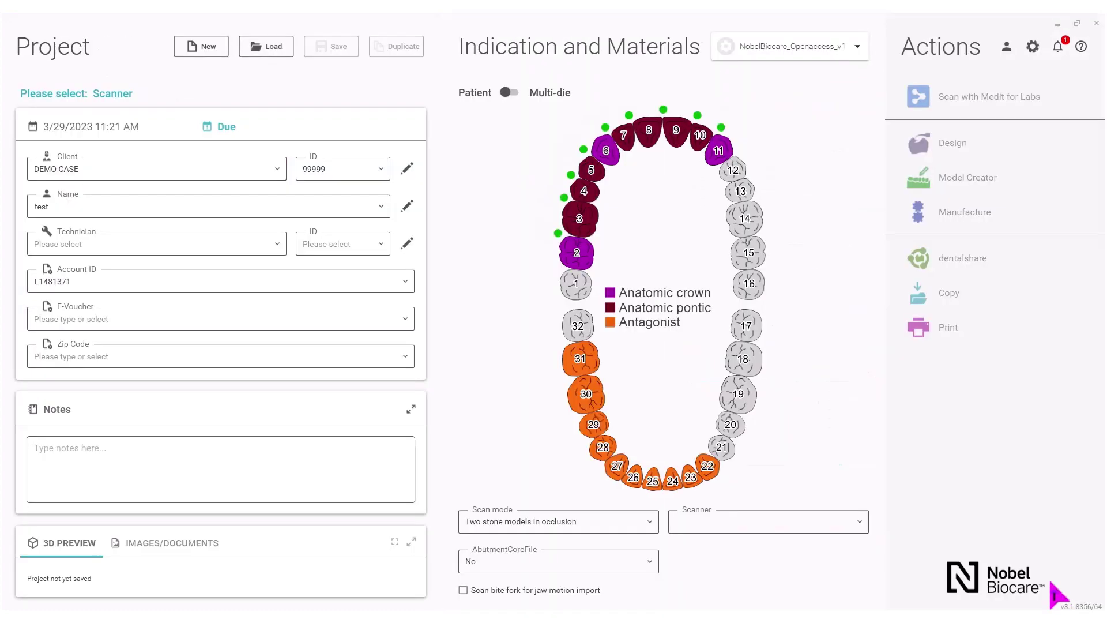
Make teeth 12, 13 and 14 anatomic pontics
left_click(735, 173)
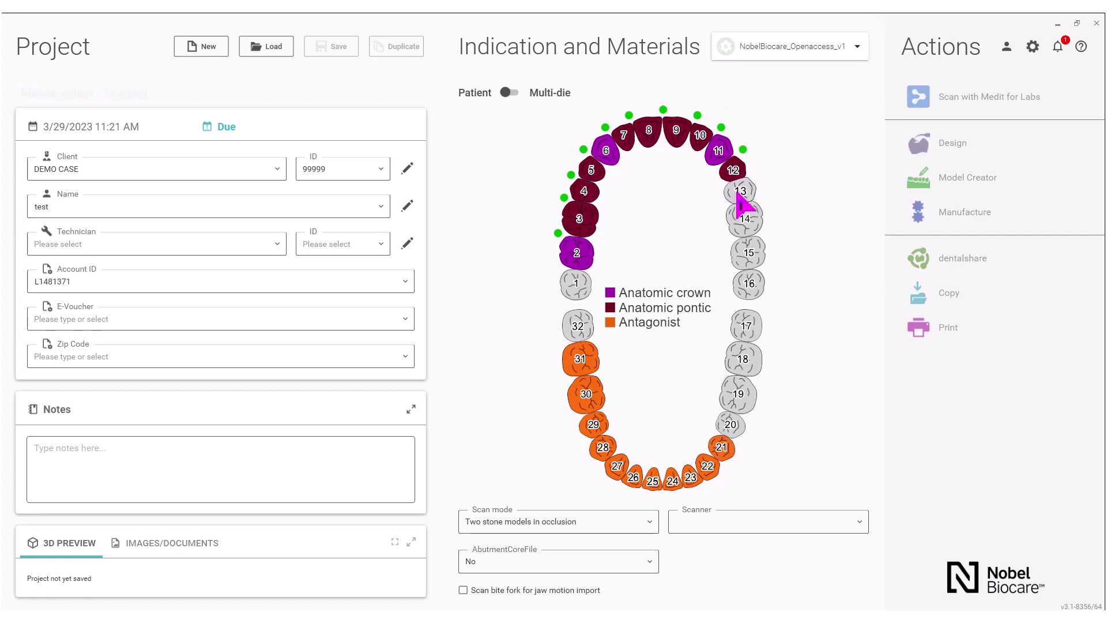
left_click(738, 195)
left_click(744, 222)
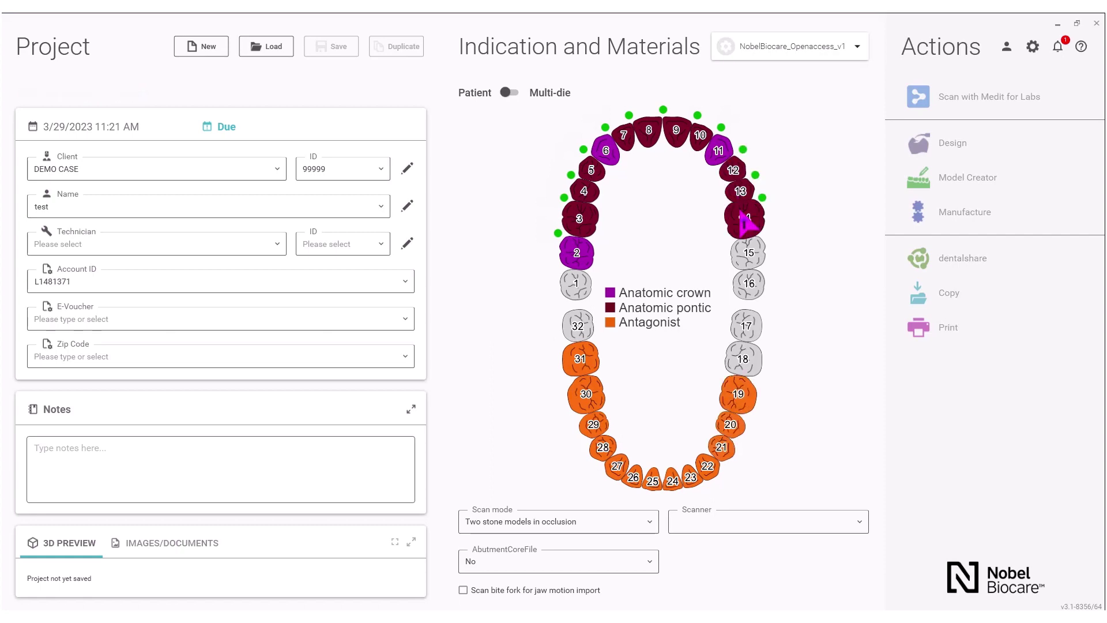
left_click(718, 151)
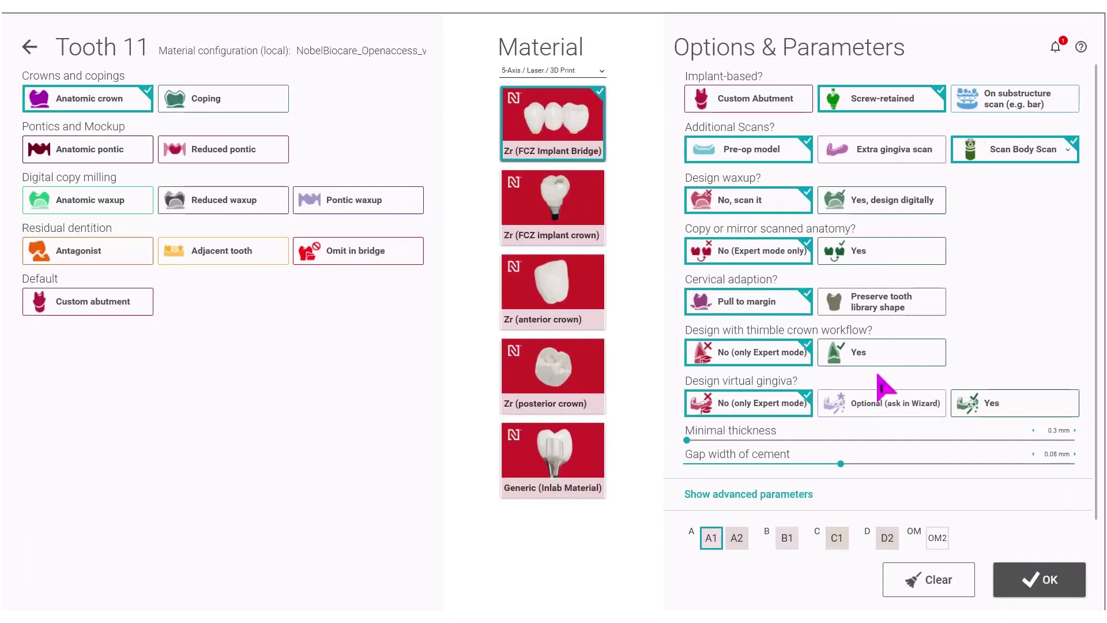
Accept tooth 11's material settings and check the work types shown for teeth on the chart
left_click(1039, 579)
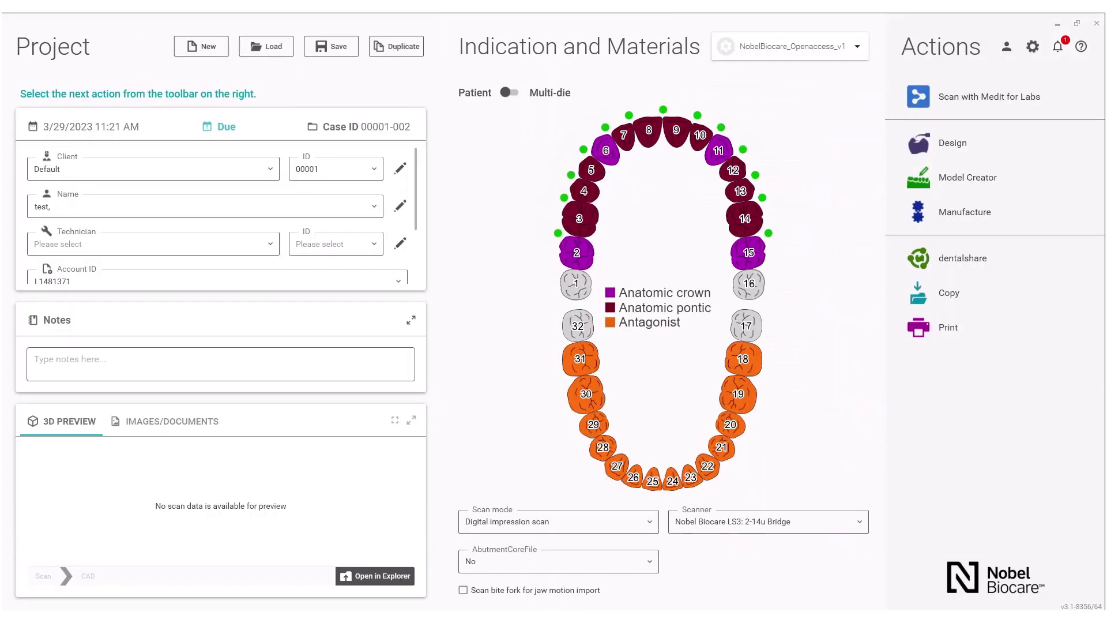
mouse_move(591, 360)
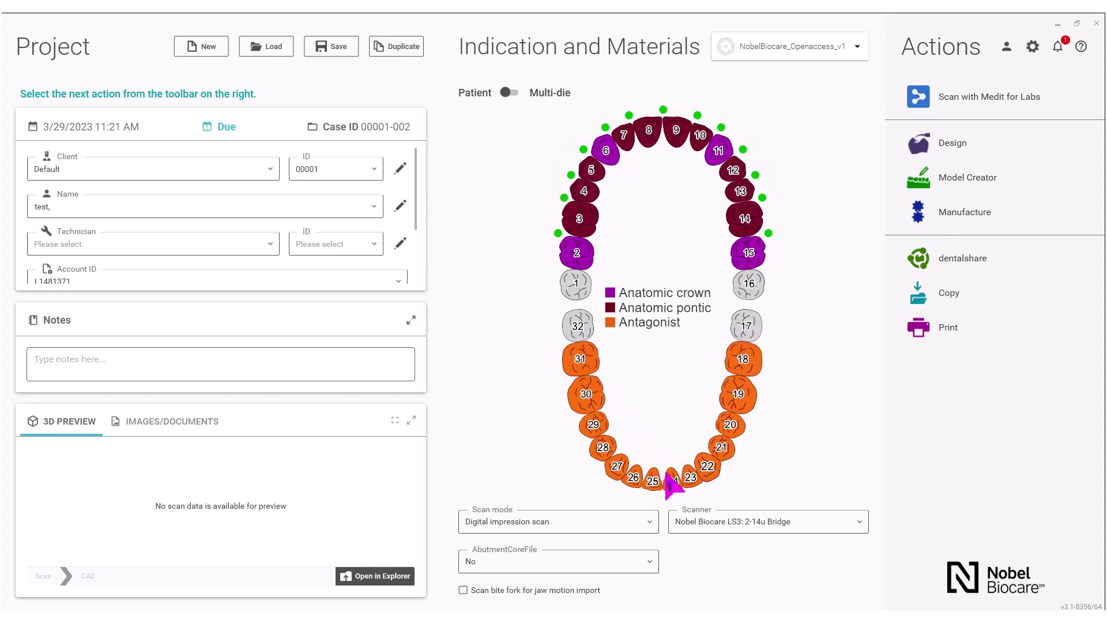
mouse_move(667, 475)
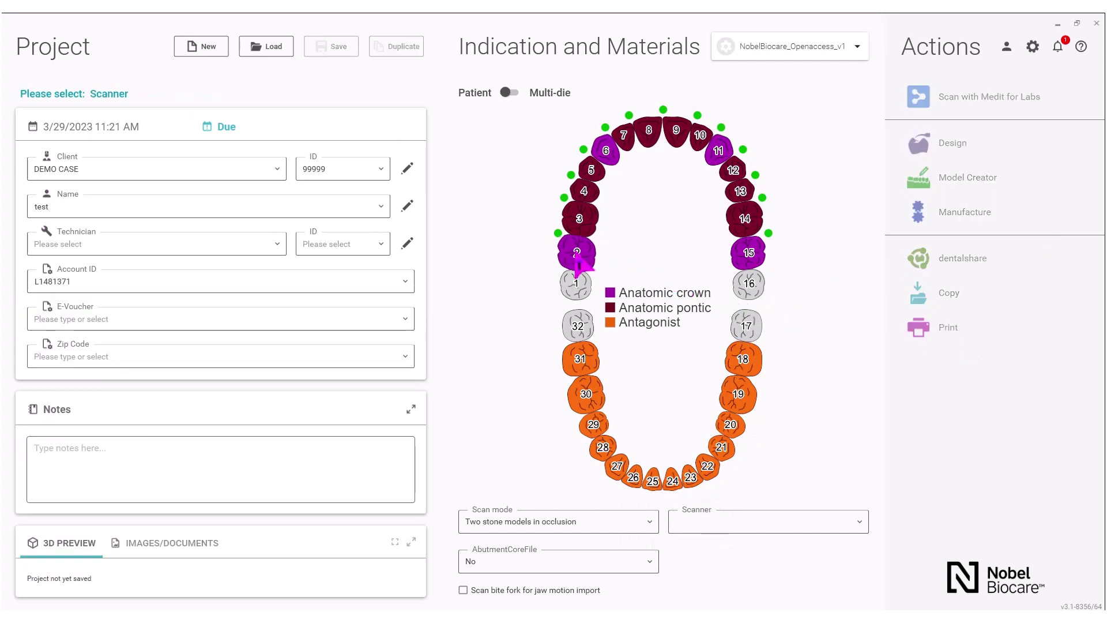
mouse_move(579, 261)
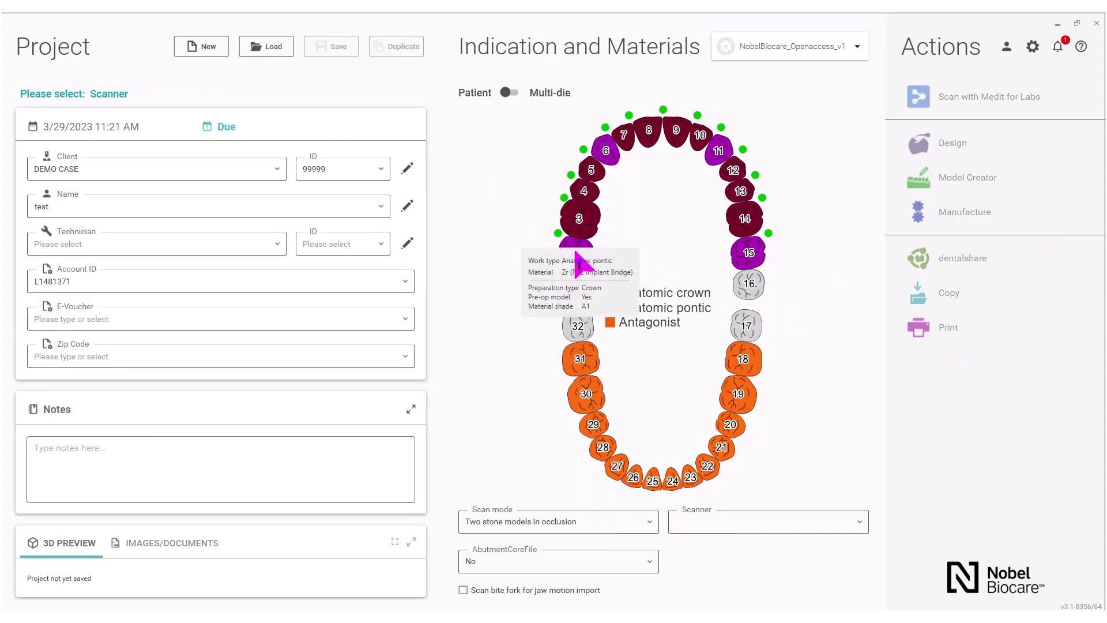
mouse_move(586, 212)
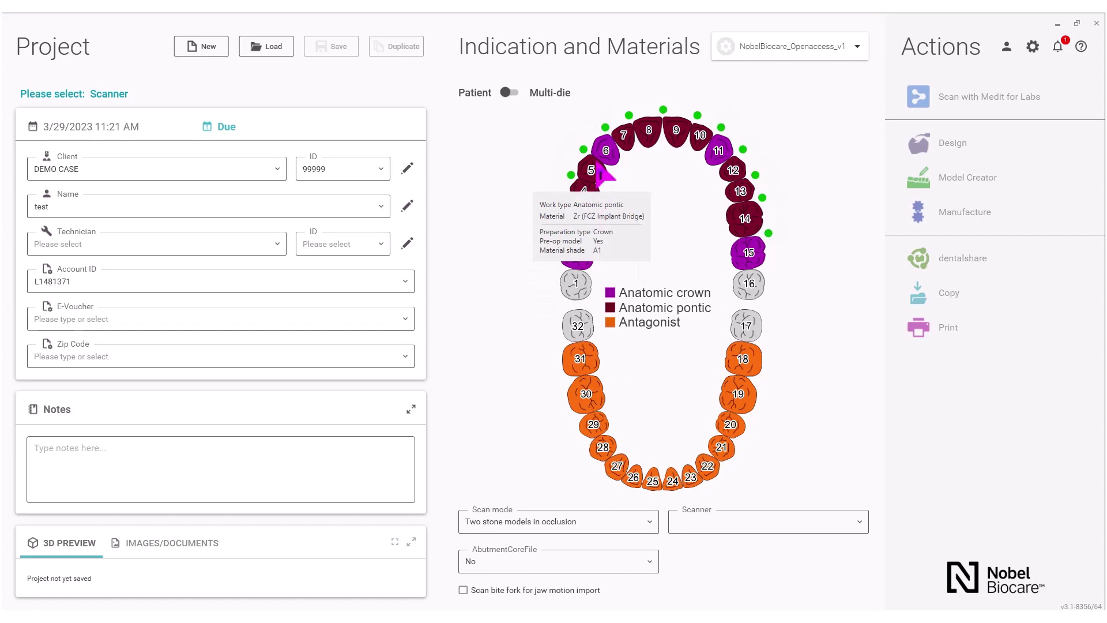
mouse_move(600, 169)
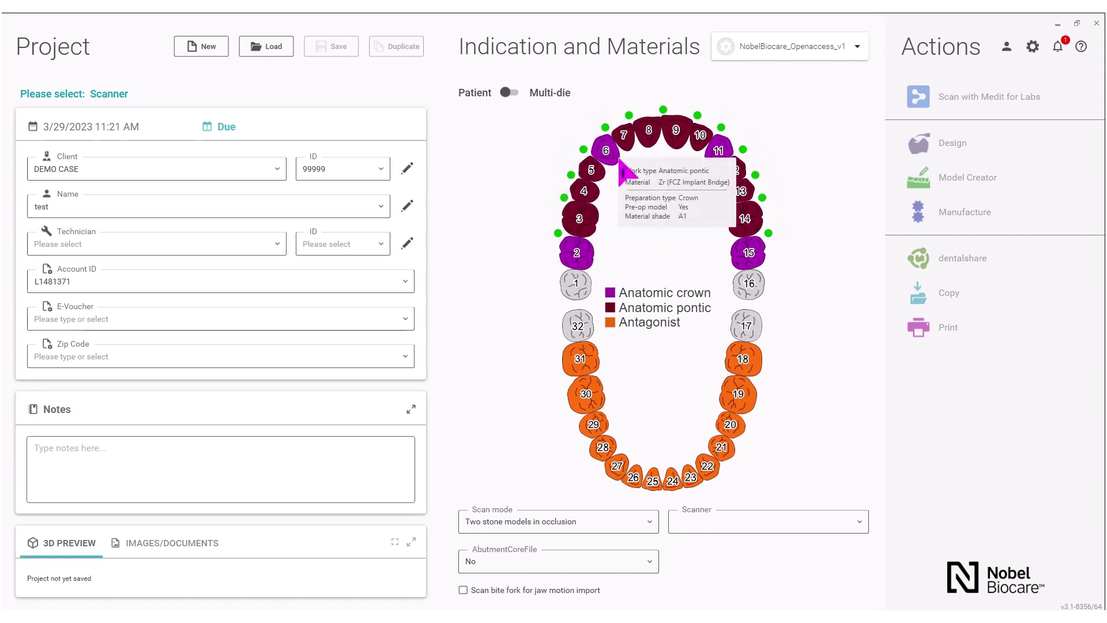
mouse_move(726, 161)
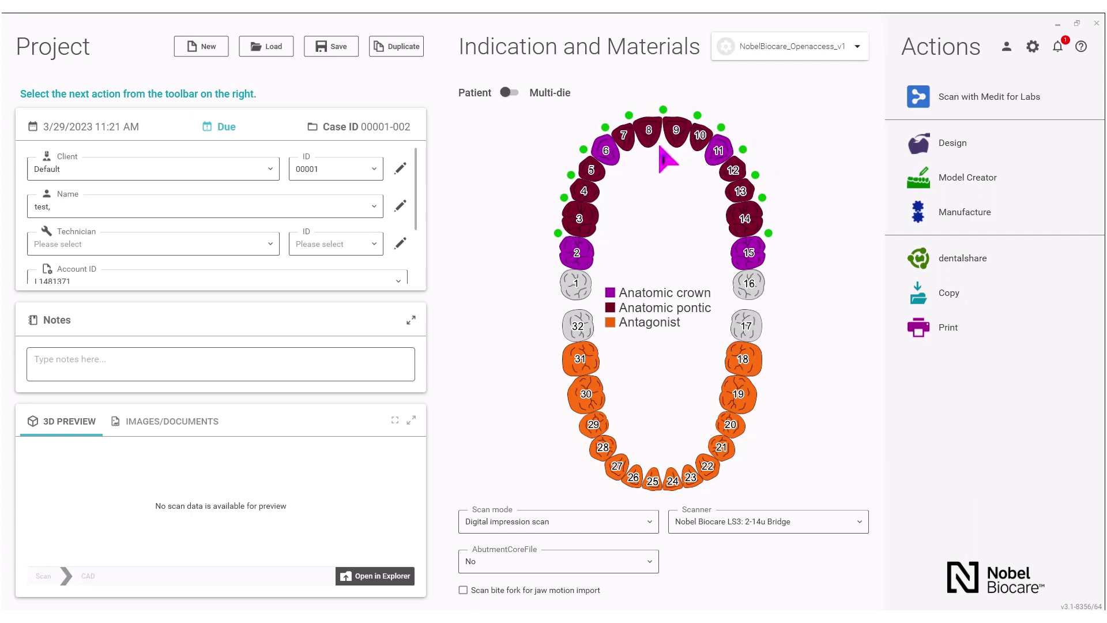
Remove the connector between teeth 8 and 9, dividing the work into two bridges
left_click(663, 110)
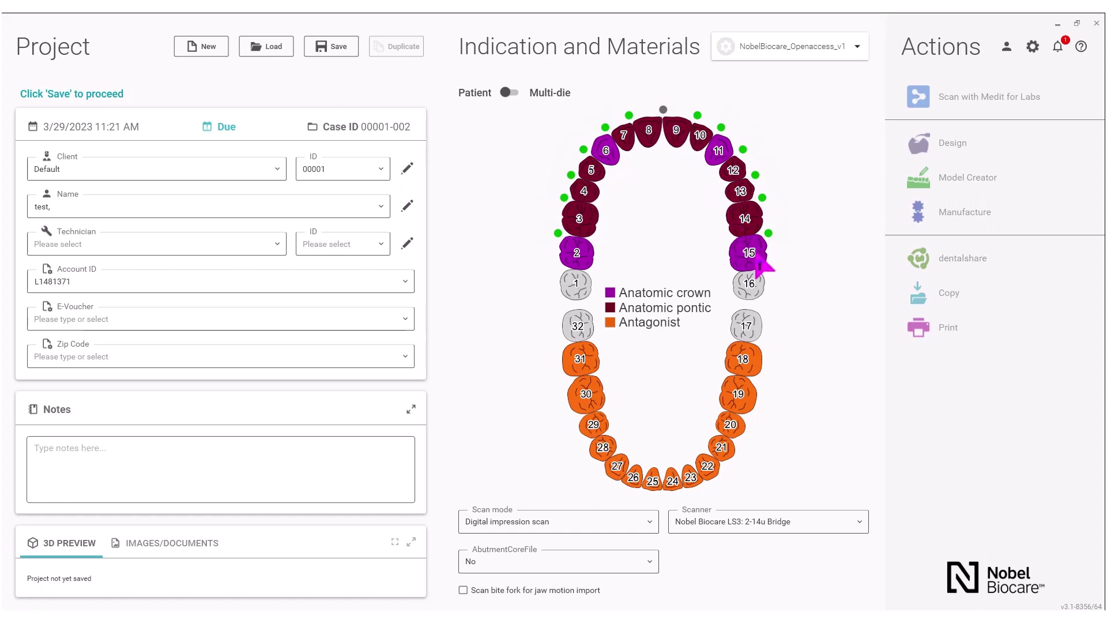
Choose Digital impression scan with the Nobel Biocare LS3: 2-14u Bridge scanner, save, and start designing
mouse_move(760, 262)
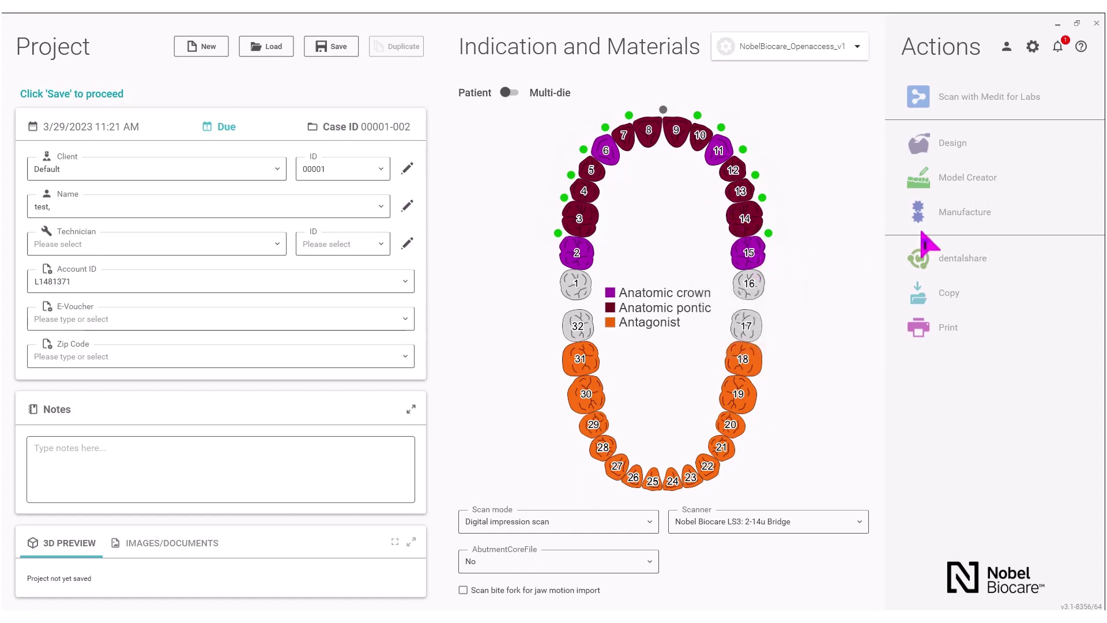
scroll(638, 523, "down", 1)
left_click(638, 523)
scroll(568, 494, "down", 3)
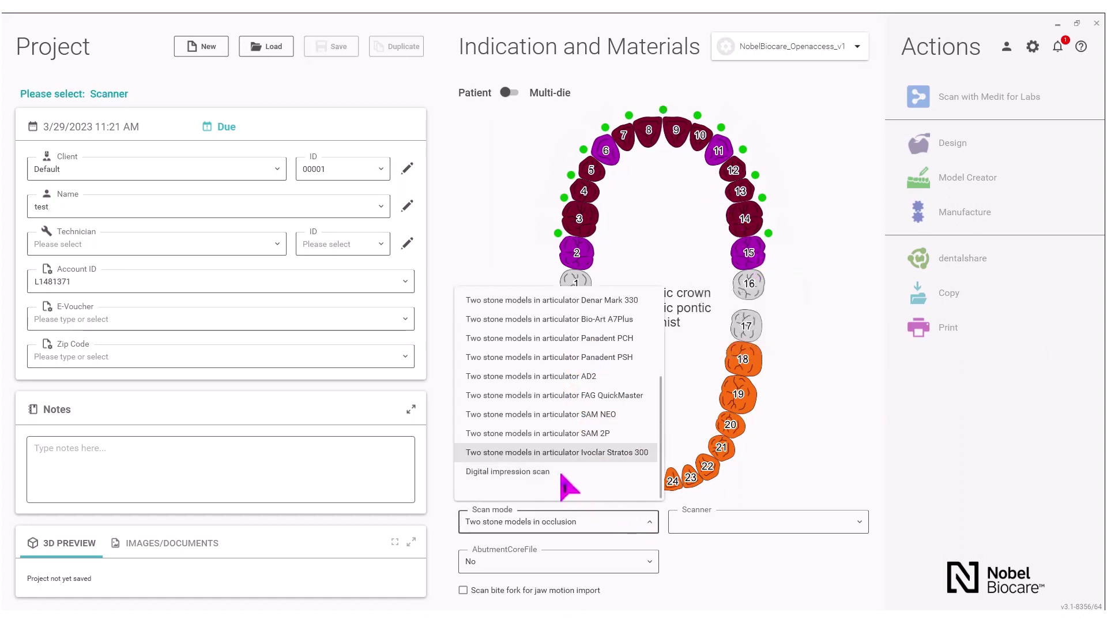
left_click(558, 472)
left_click(804, 522)
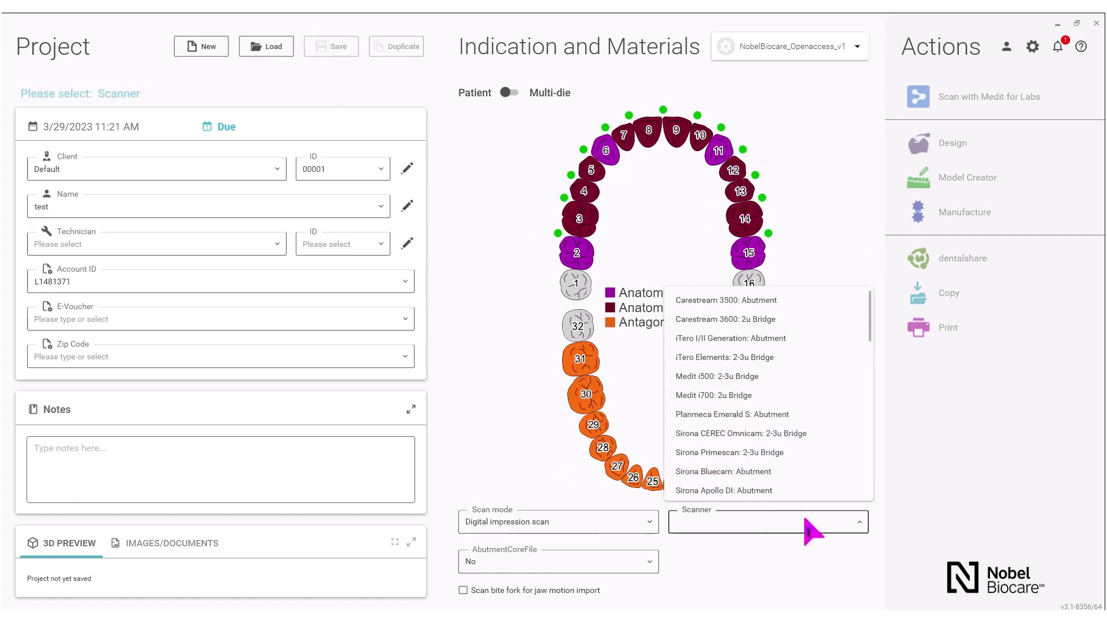
left_click(797, 344)
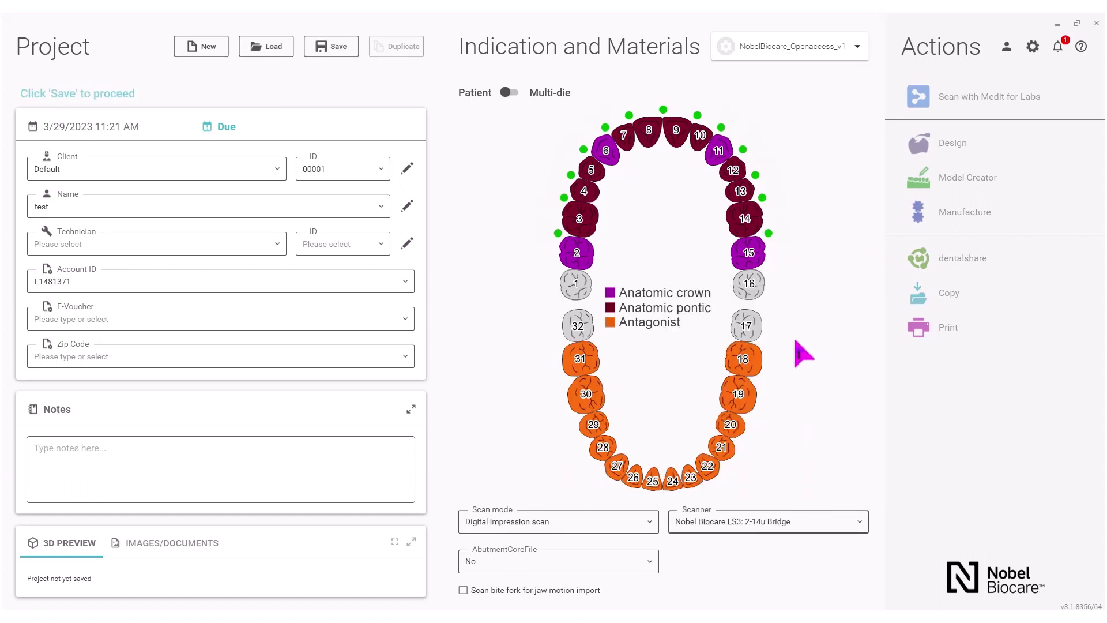
left_click(357, 55)
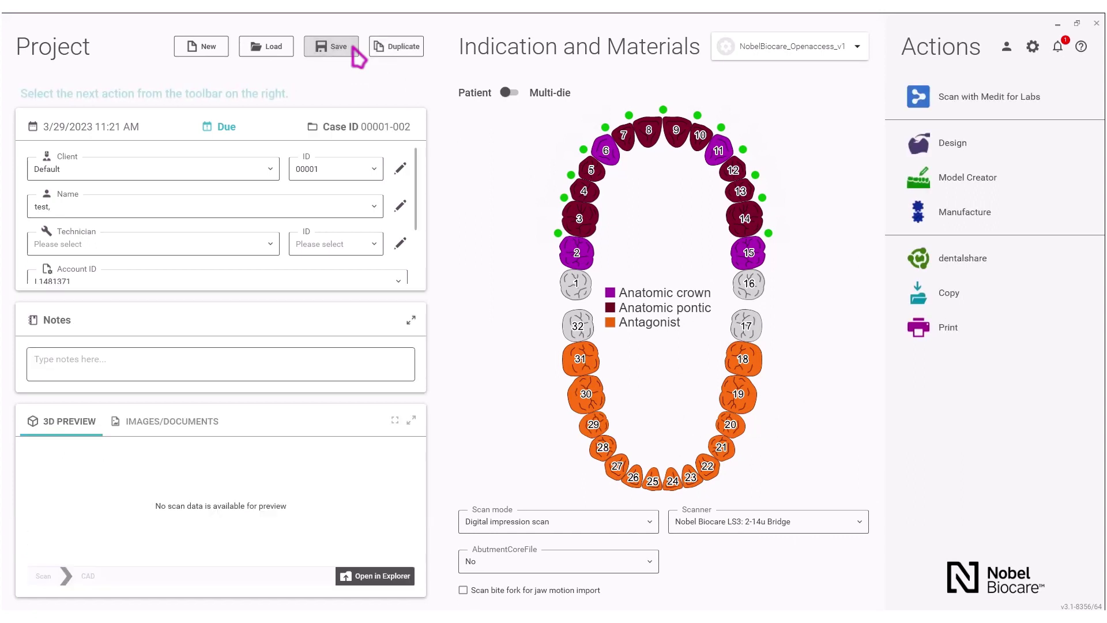
left_click(988, 152)
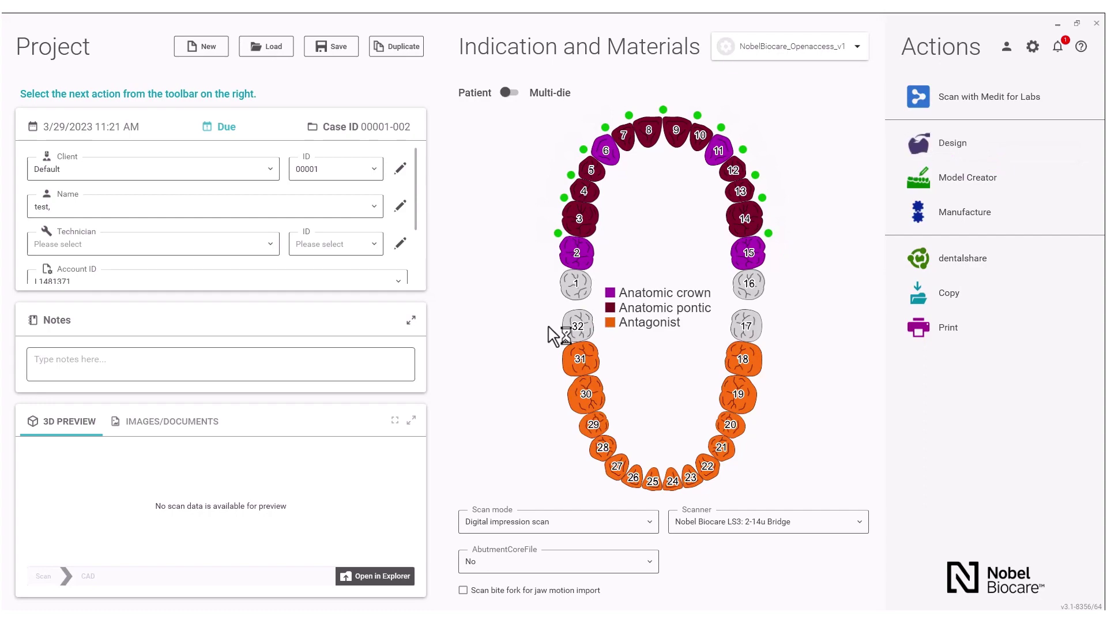